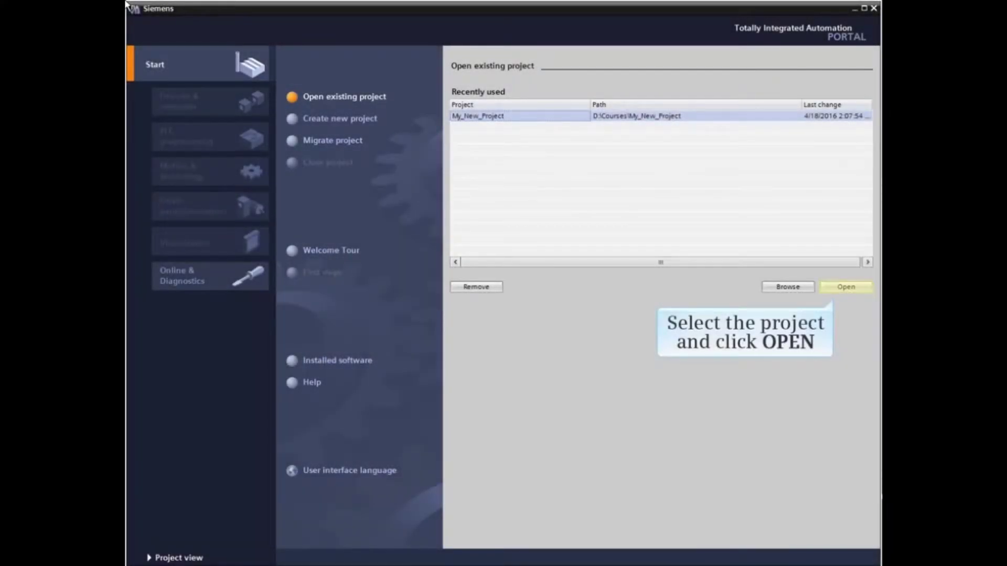
Open My_New_Project from Recently used and switch to the project view.
{"action": "left_click", "coordinate": [844, 287]}
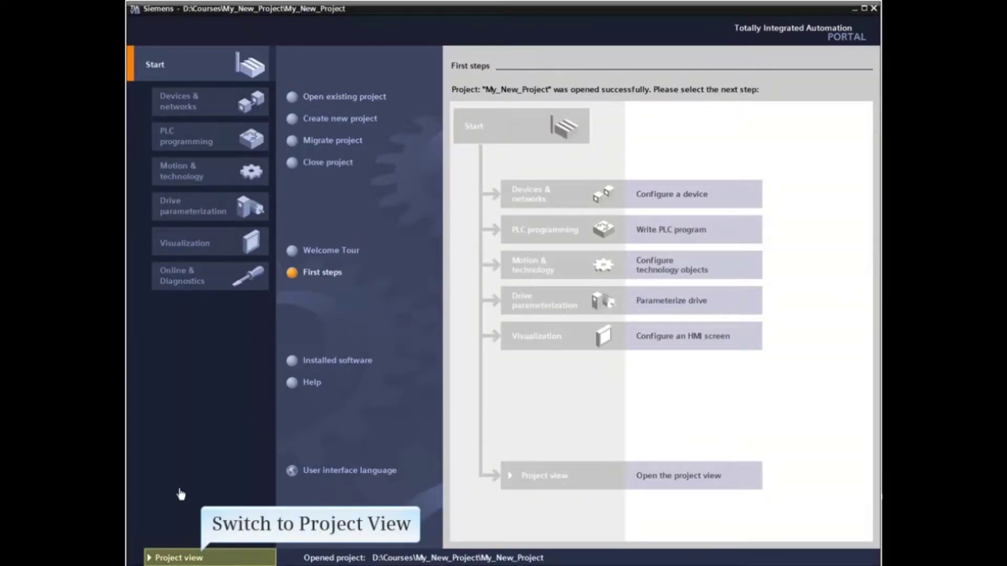
{"action": "left_click", "coordinate": [168, 558]}
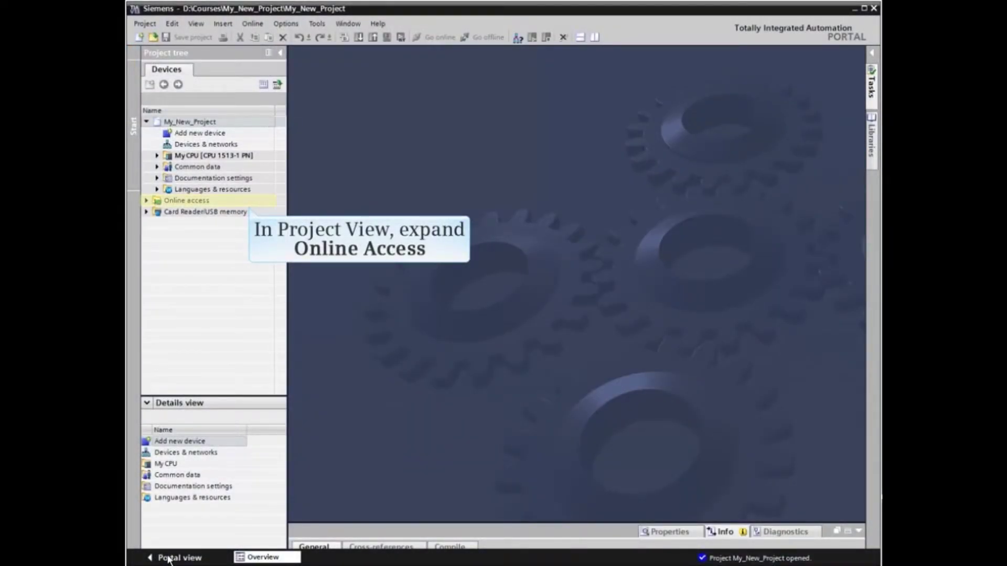
Under Online access, scan the Intel 82579LM Gigabit Network Connection to list accessible devices.
{"action": "left_click", "coordinate": [147, 202]}
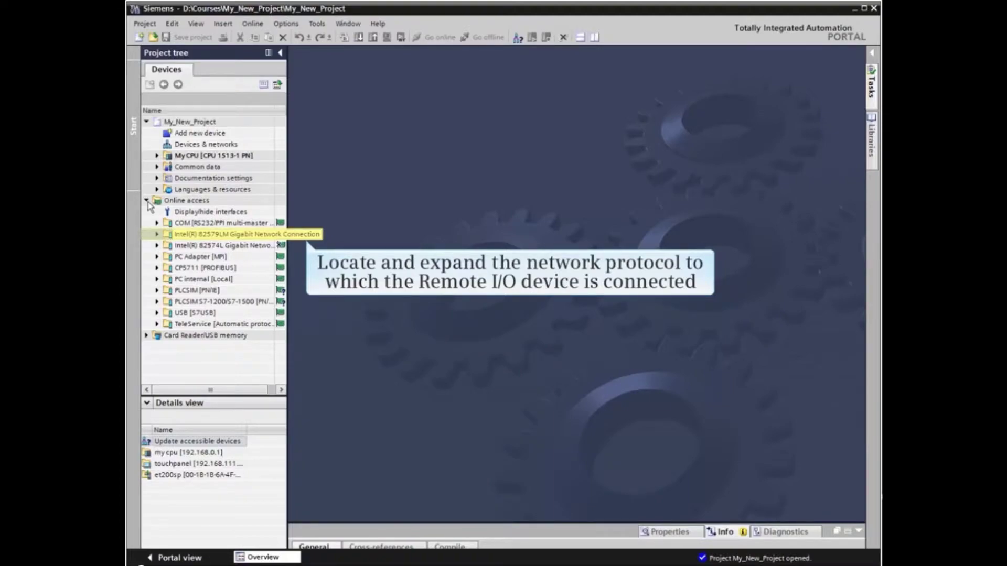
{"action": "left_click", "coordinate": [157, 235]}
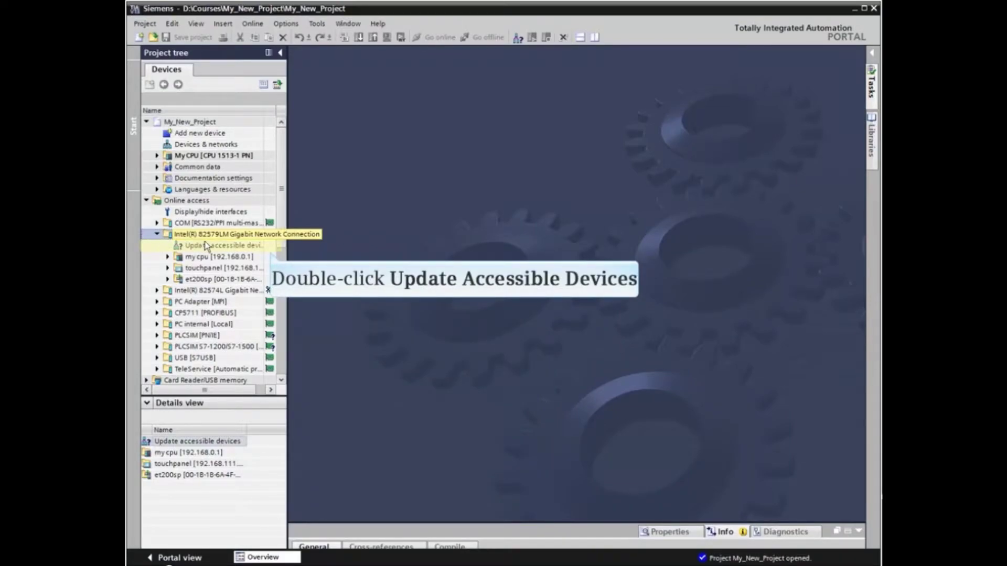
{"action": "double_click", "coordinate": [207, 245]}
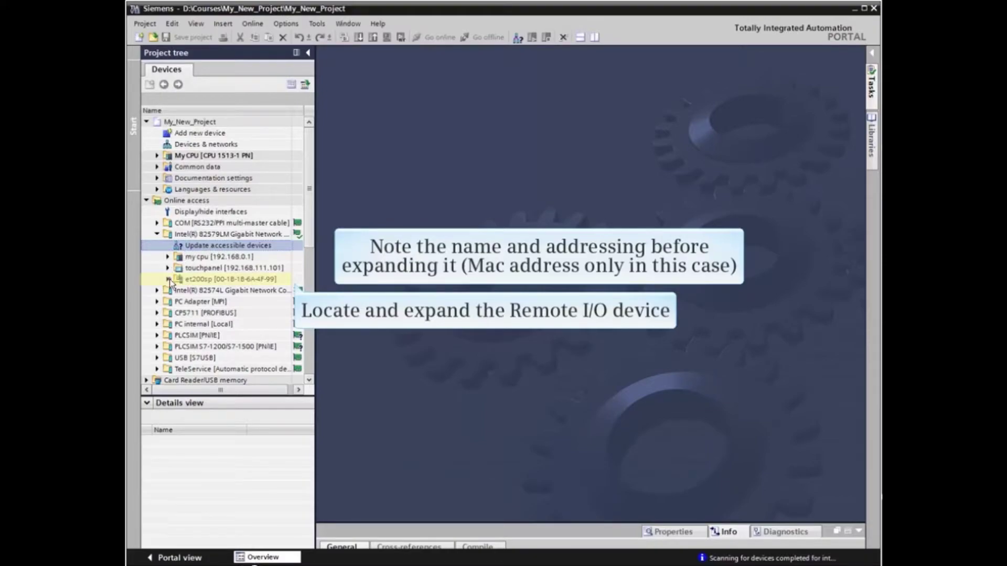
Open Online & diagnostics for et200sp and expand its Functions list.
{"action": "left_click", "coordinate": [168, 280]}
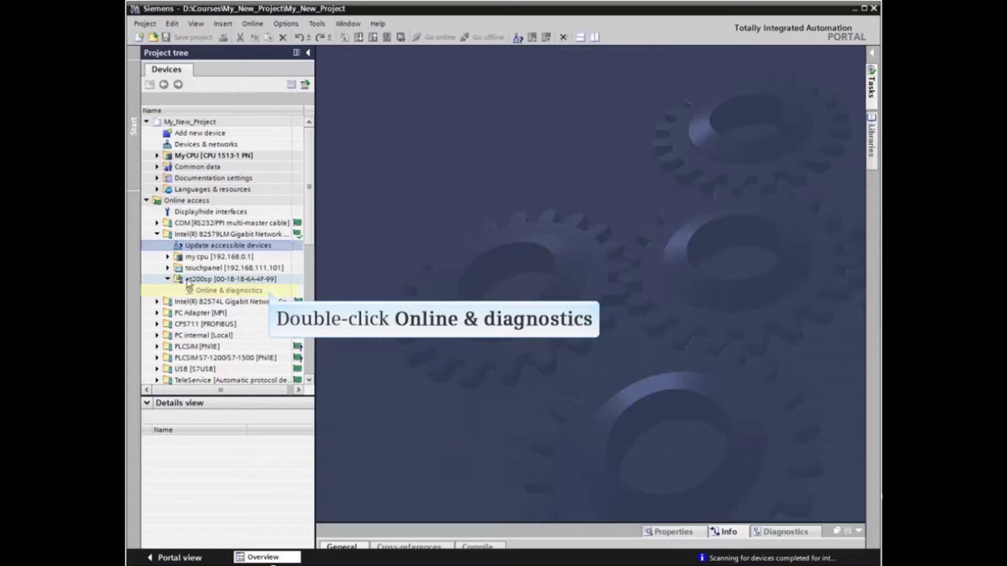
{"action": "double_click", "coordinate": [218, 292]}
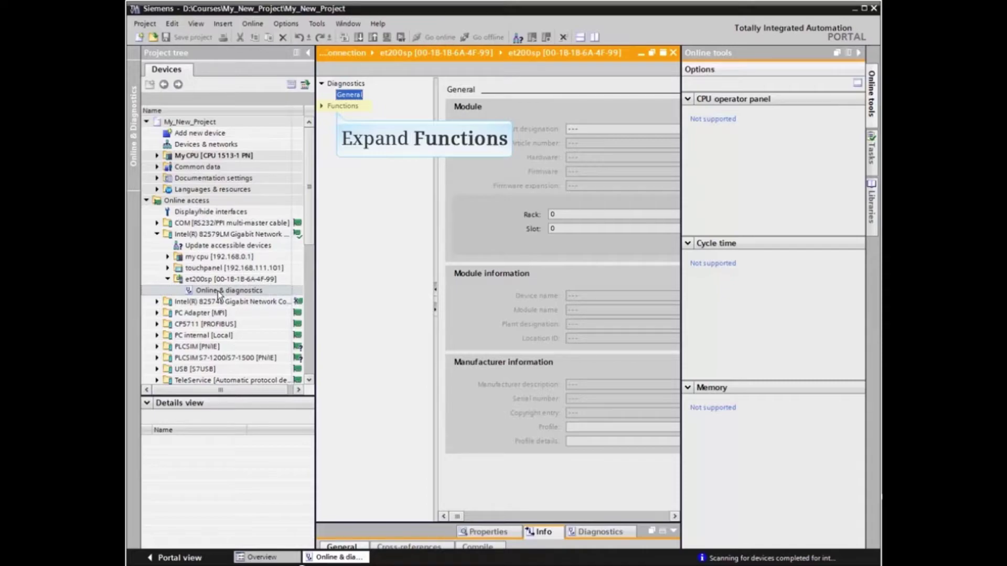
{"action": "left_click", "coordinate": [322, 106]}
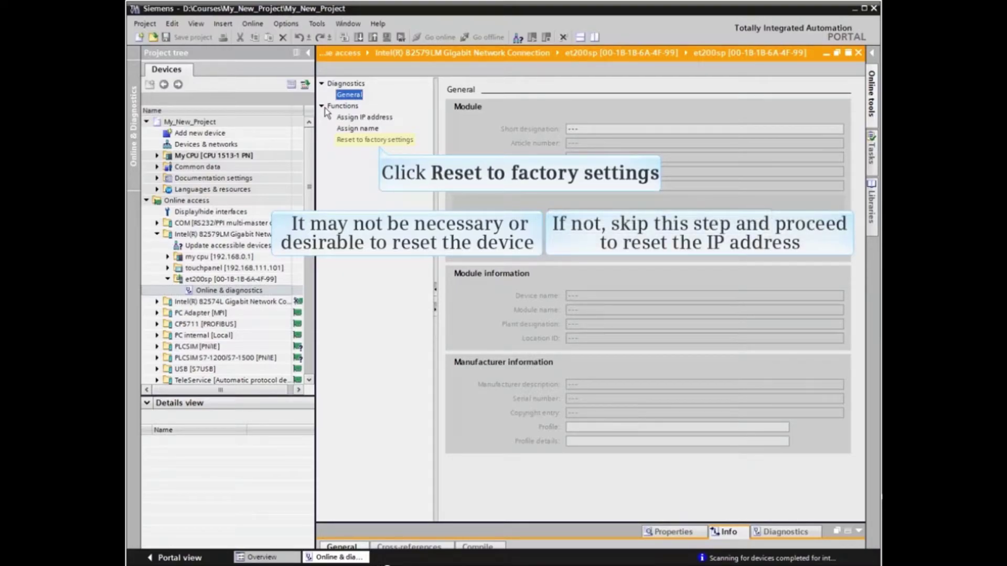
Reset the et200sp using its Reset to factory settings function.
{"action": "left_click", "coordinate": [368, 144]}
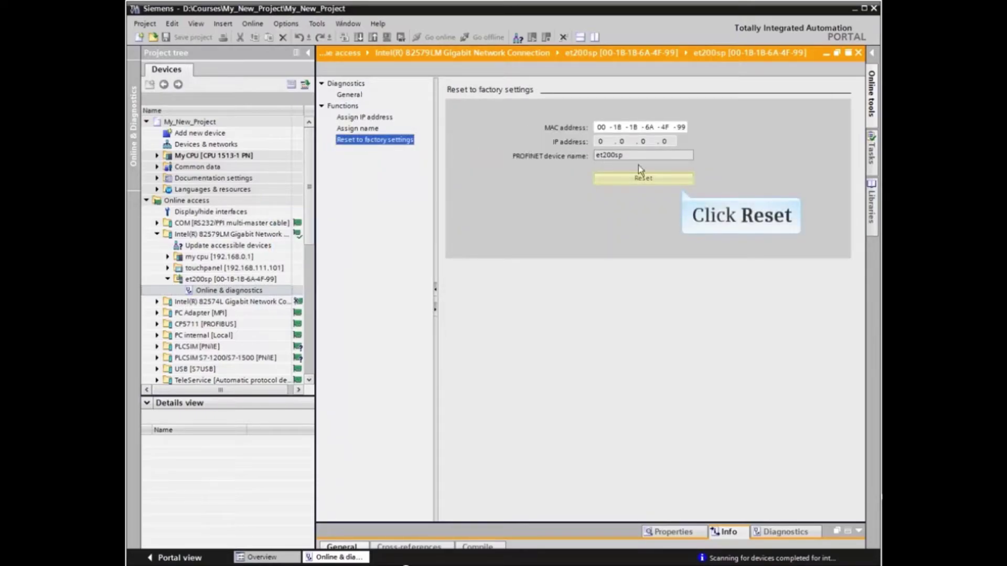
{"action": "left_click", "coordinate": [644, 179]}
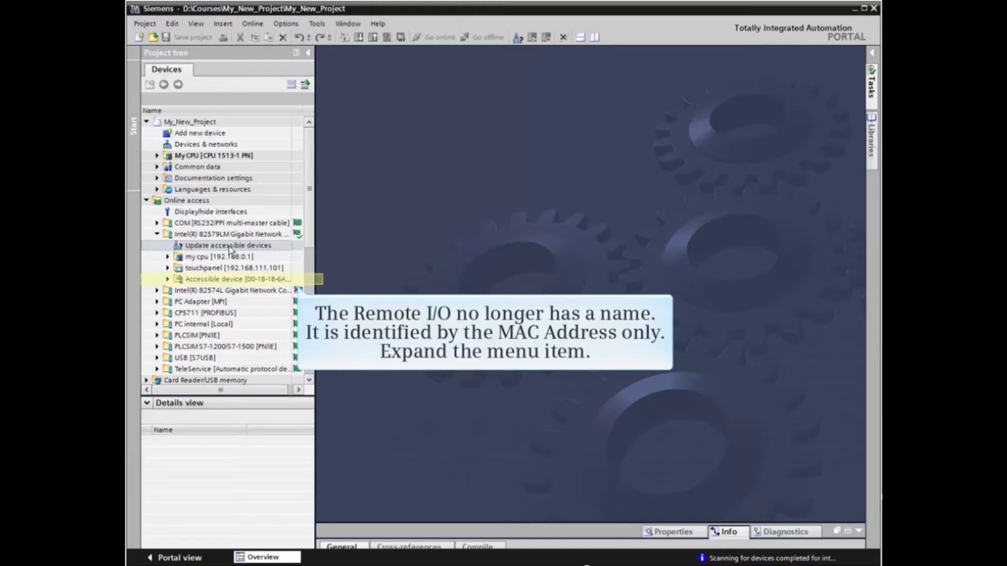
Open Online & diagnostics for the unnamed Accessible device and expand its Functions list.
{"action": "left_click", "coordinate": [170, 280]}
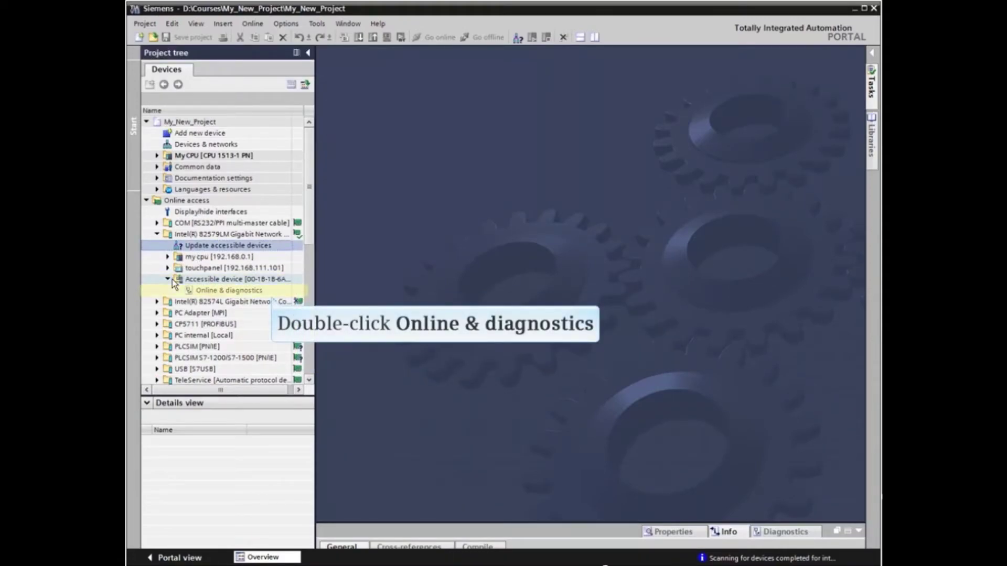
{"action": "double_click", "coordinate": [226, 290]}
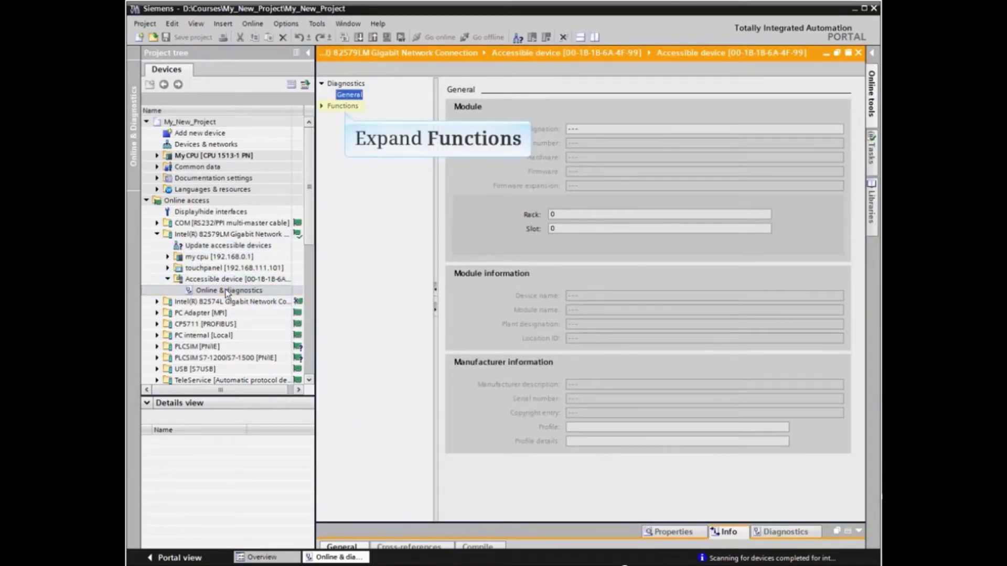
{"action": "left_click", "coordinate": [321, 106]}
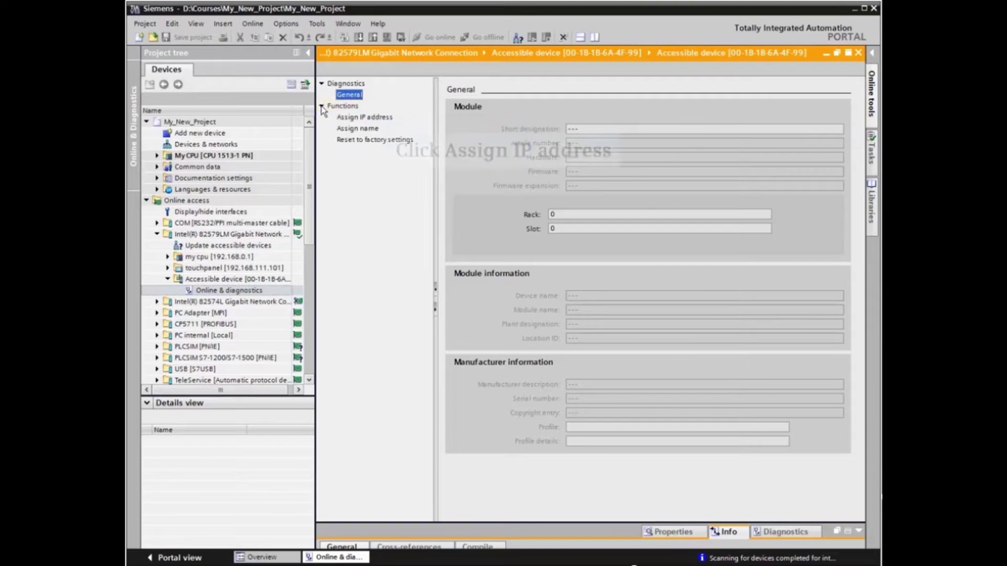
Enter IP 192.168.0.22 and subnet mask 255.255.255.0 under Assign IP address, and send them to the device.
{"action": "left_click", "coordinate": [362, 117]}
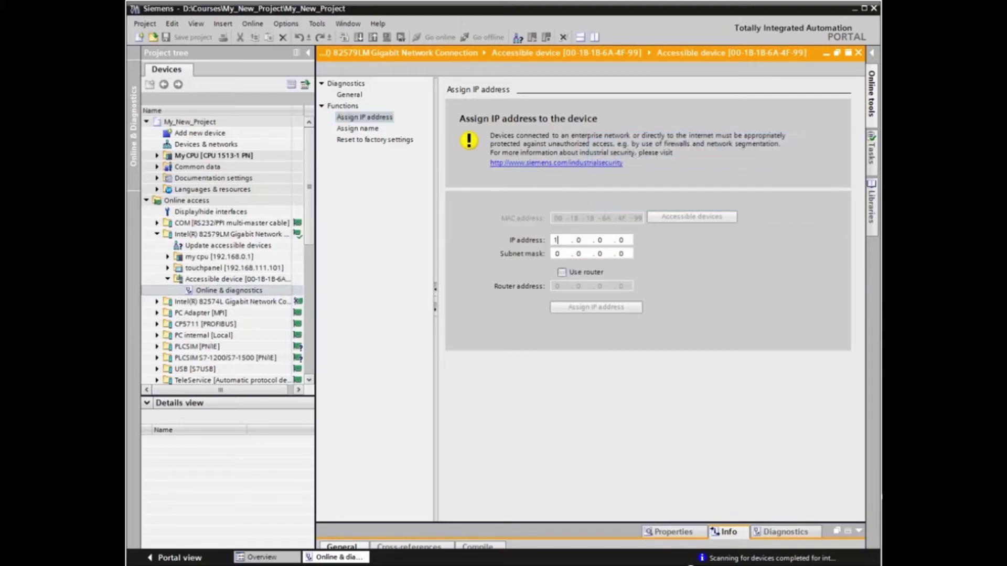
{"action": "type", "text": "192 . 168 . 0 . 22"}
{"action": "left_click", "coordinate": [561, 253]}
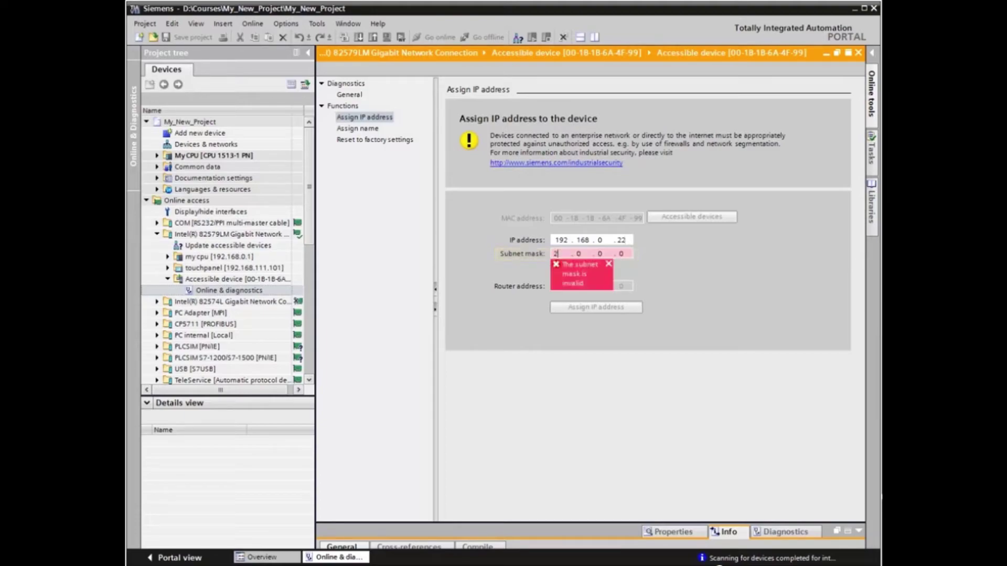
{"action": "type", "text": "255 . 255 . 255"}
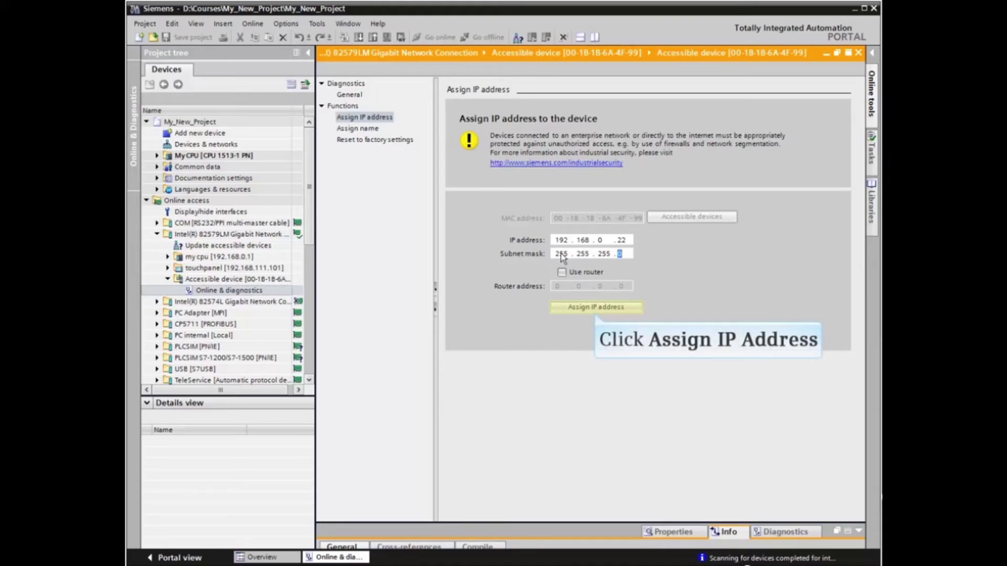
{"action": "left_click", "coordinate": [594, 309]}
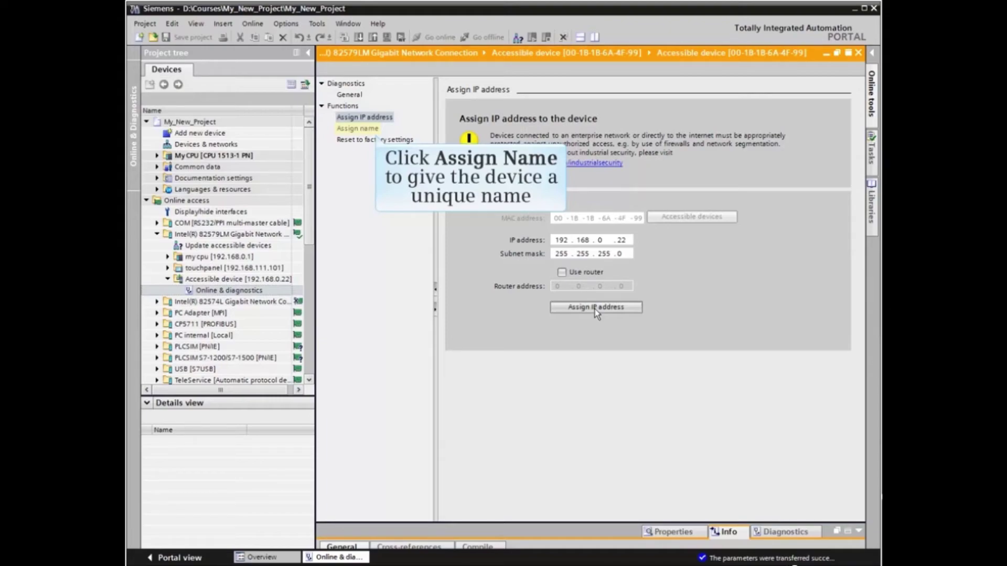
Enter 'My ET200' as the PROFINET device name under Assign name and send it.
{"action": "left_click", "coordinate": [364, 129]}
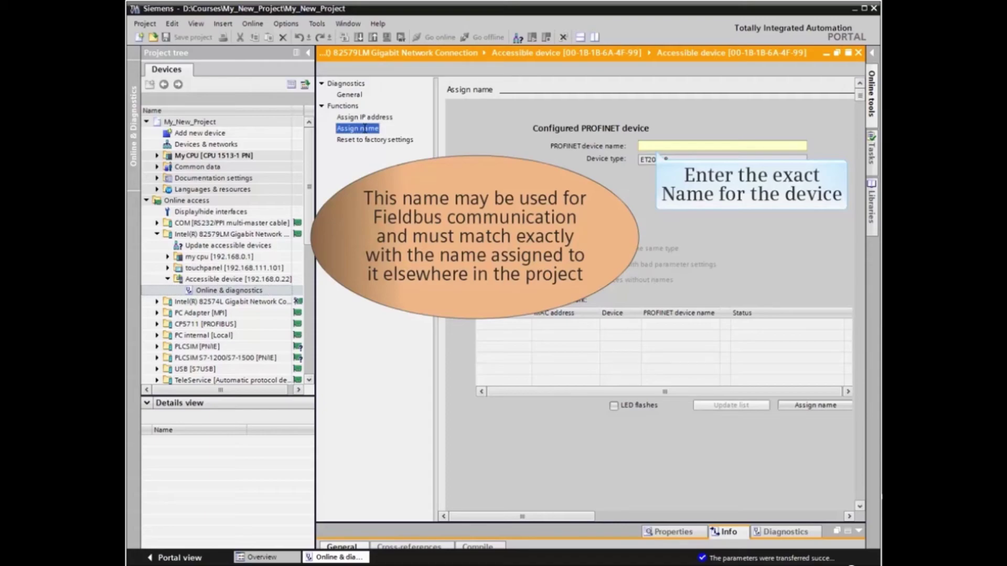
{"action": "left_click", "coordinate": [641, 146]}
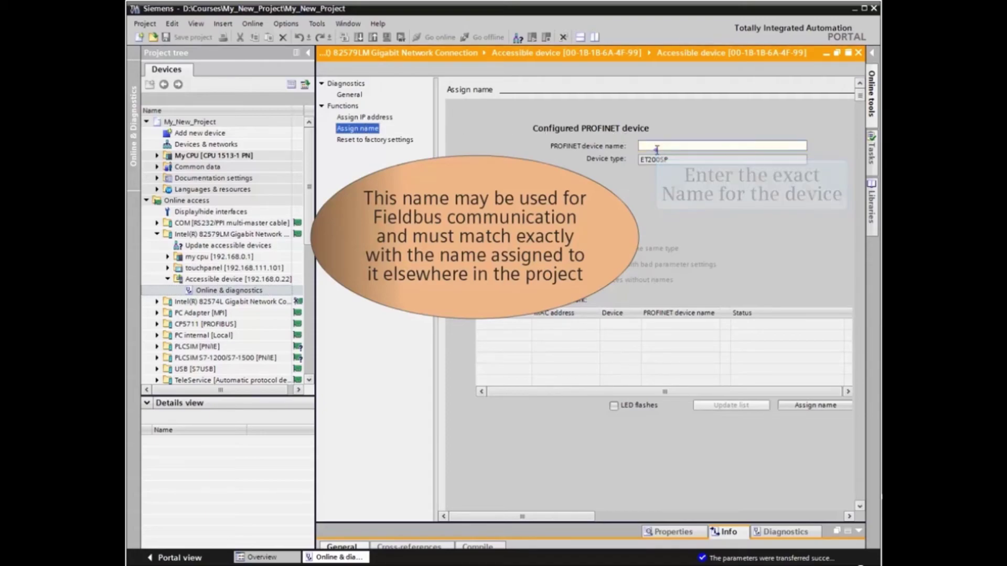
{"action": "type", "text": "My ET200"}
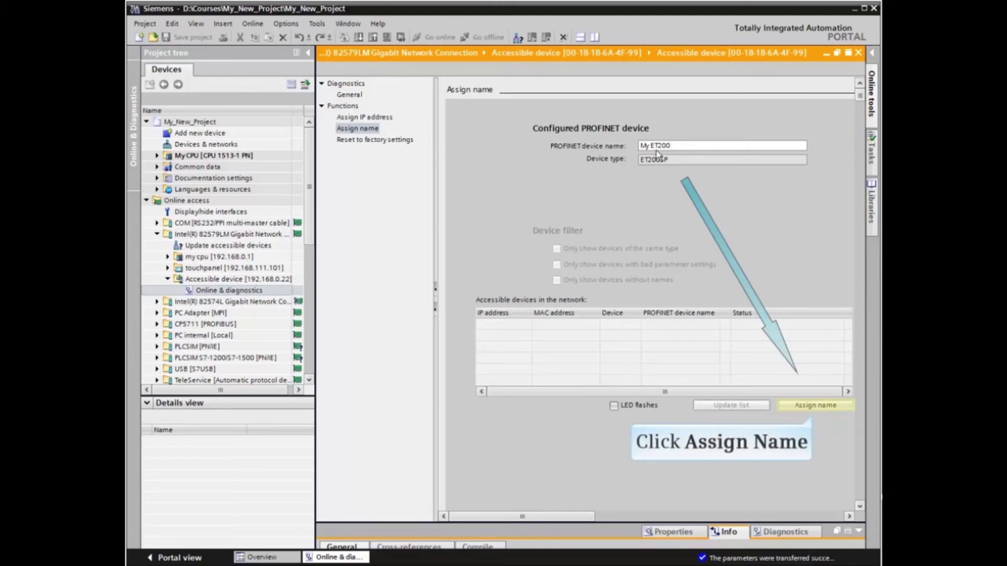
{"action": "left_click", "coordinate": [820, 406]}
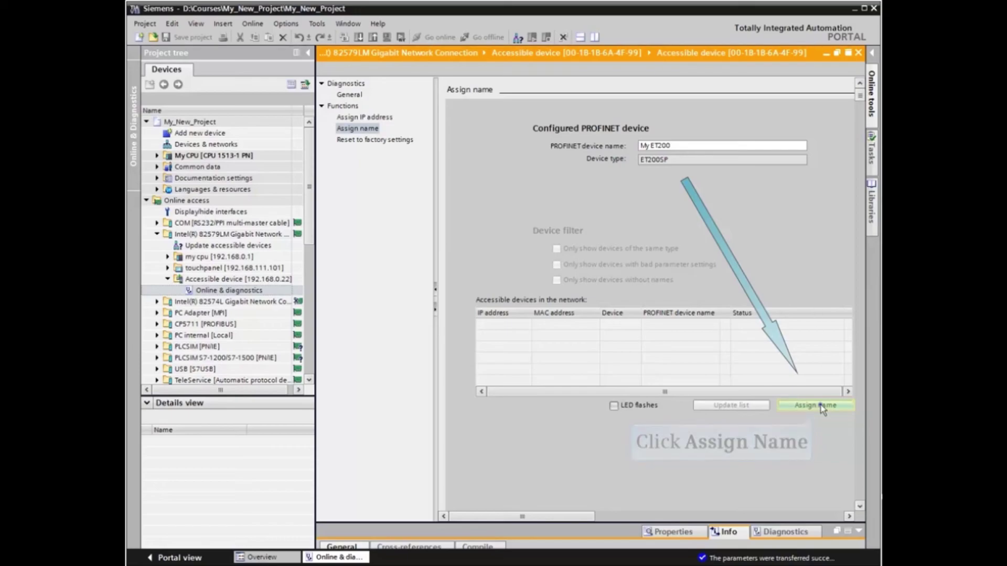